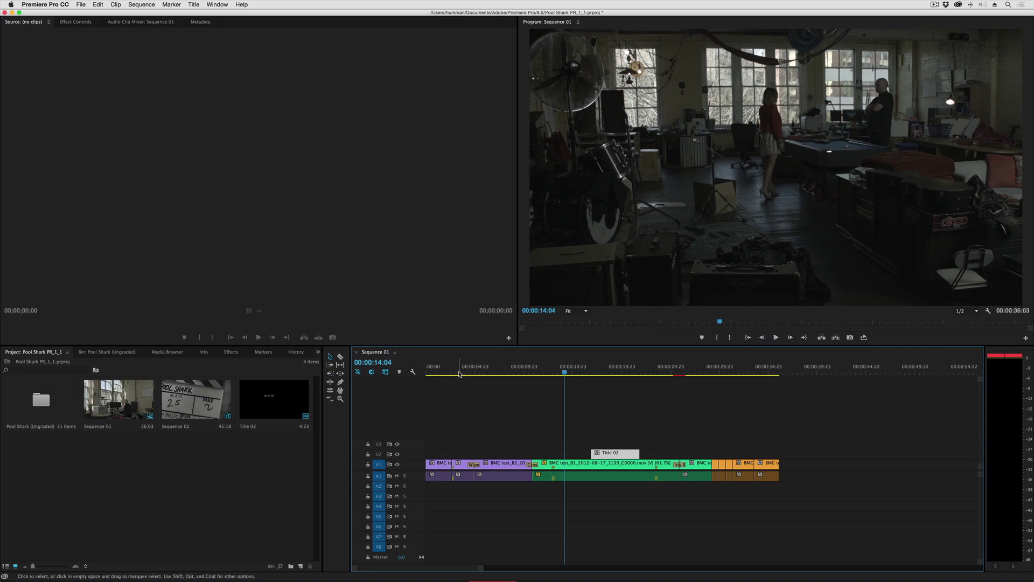
- Scrub through the sequence, then save Sequence 01 as Final Cut Pro XML 'Sequence 01_1' in Premiere Pro Exchange
left_click(459, 372)
left_click_drag(458, 372, 546, 376)
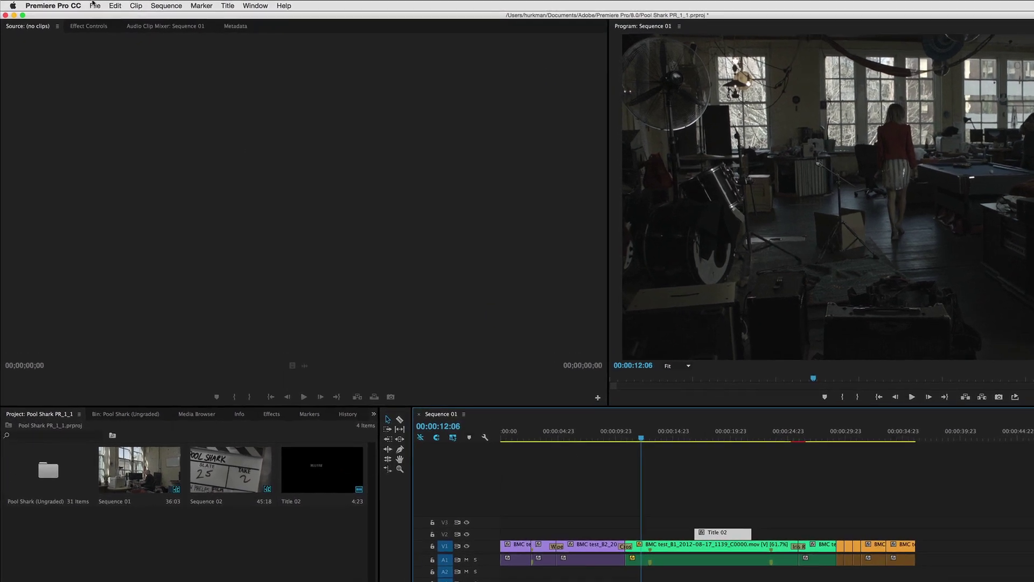
left_click(81, 5)
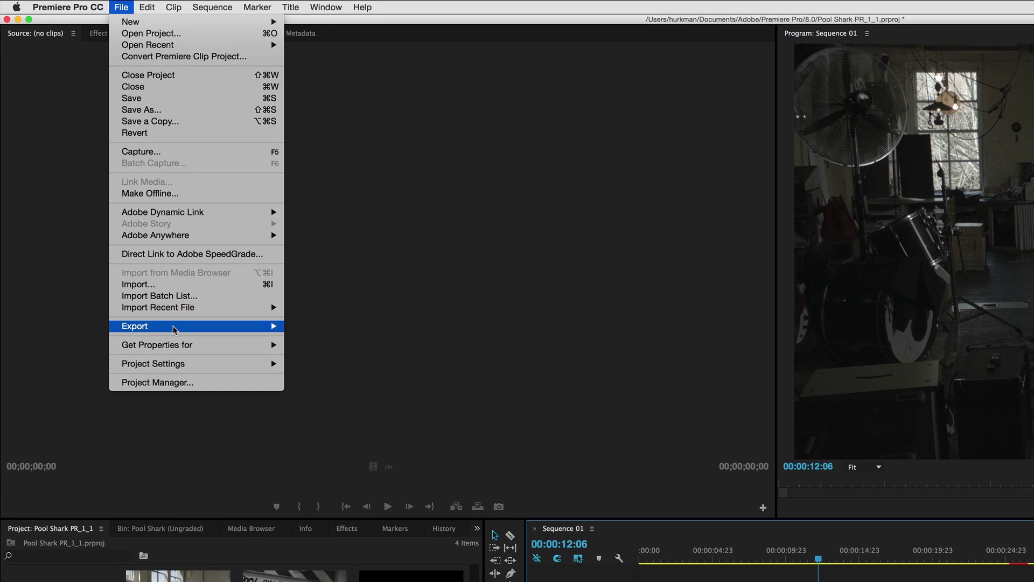
mouse_move(176, 329)
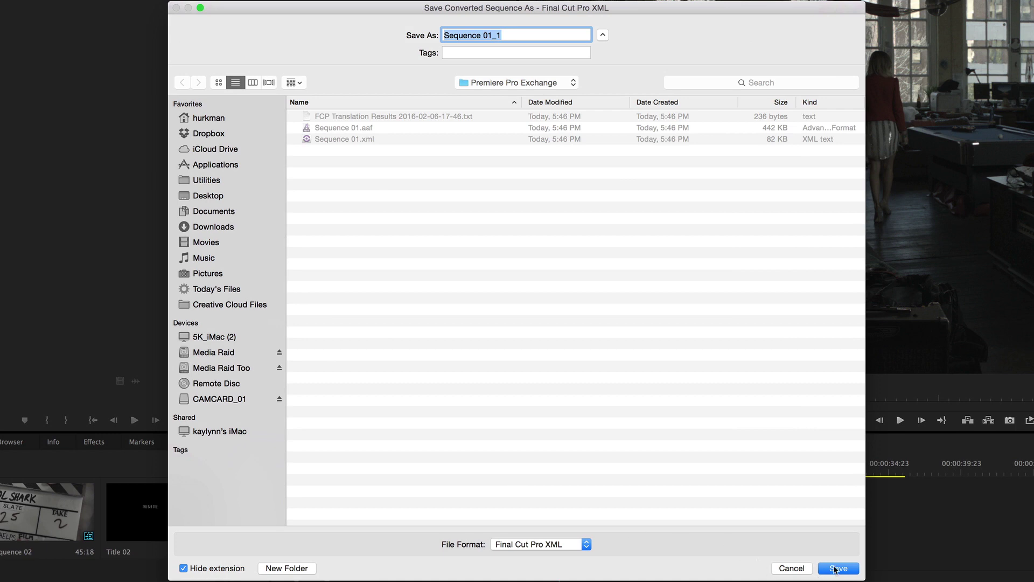
left_click(836, 569)
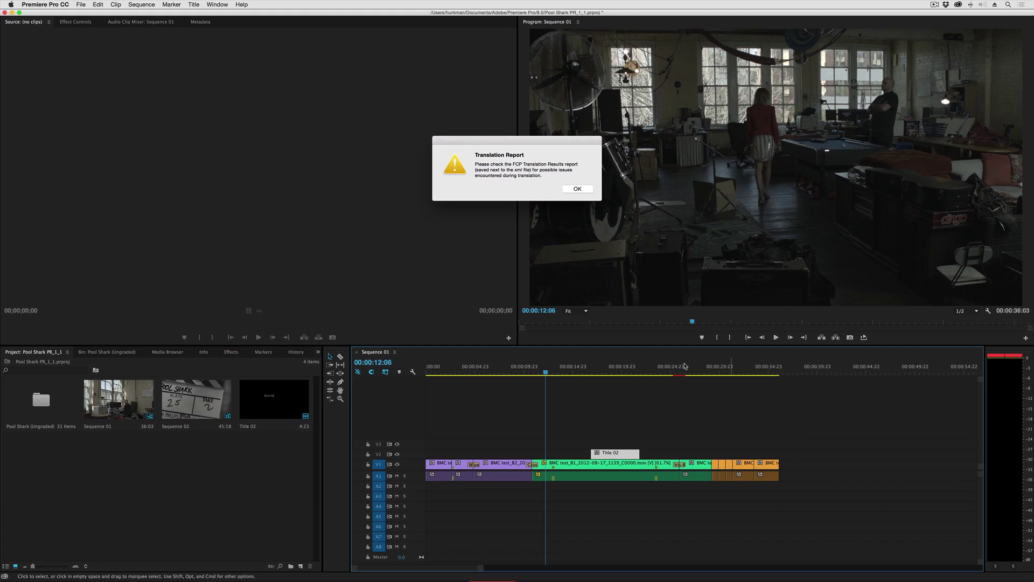
- Dismiss the translation report and save Sequence 01 as AAF with default settings in Premiere Pro Exchange
left_click(585, 192)
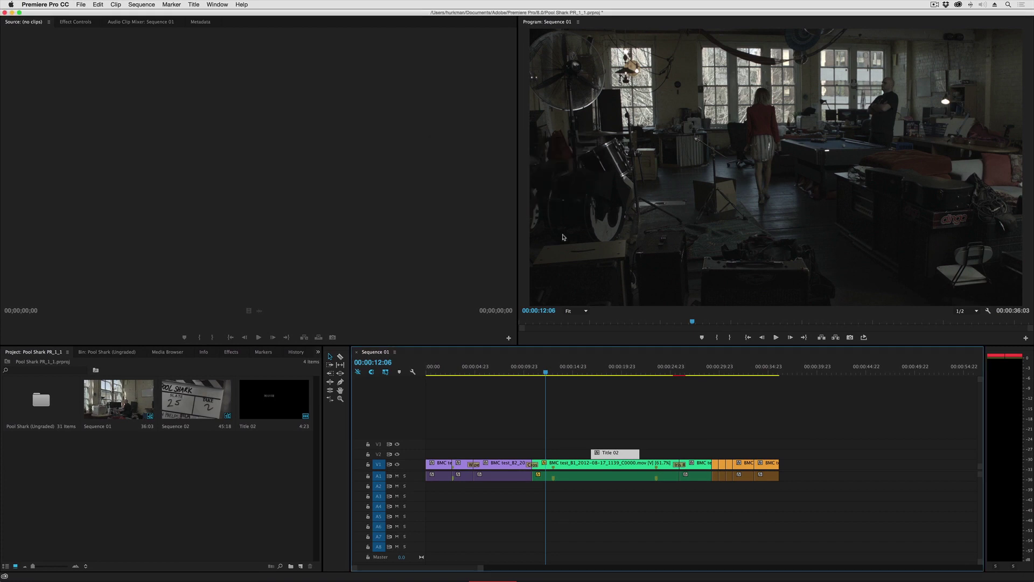
left_click(81, 4)
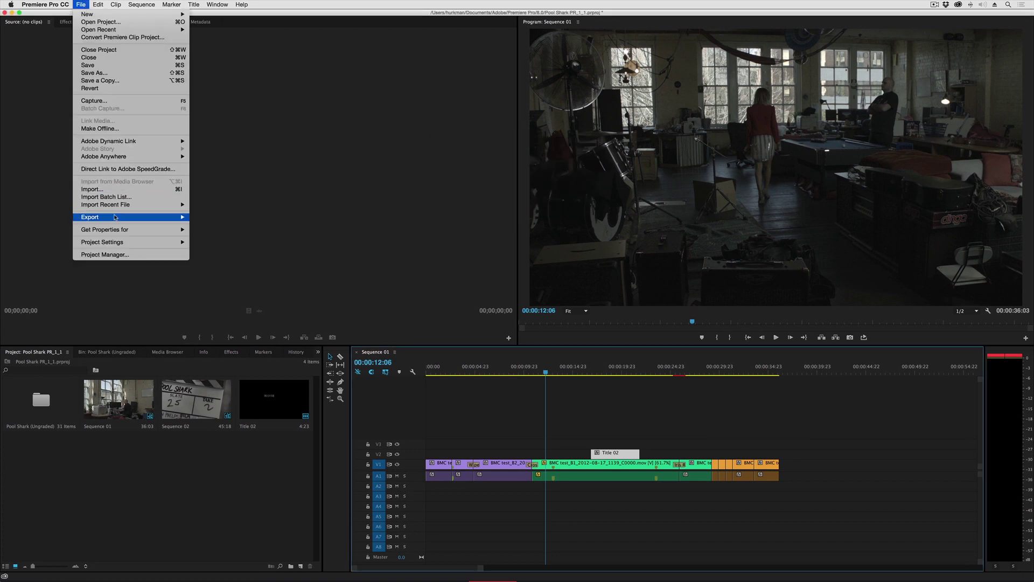
mouse_move(135, 217)
left_click(228, 295)
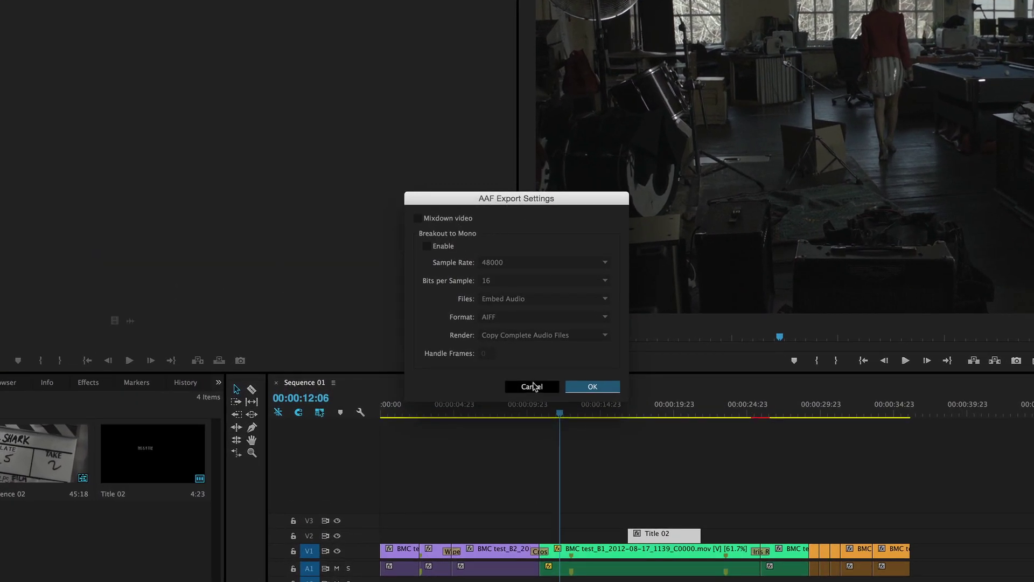
left_click(591, 387)
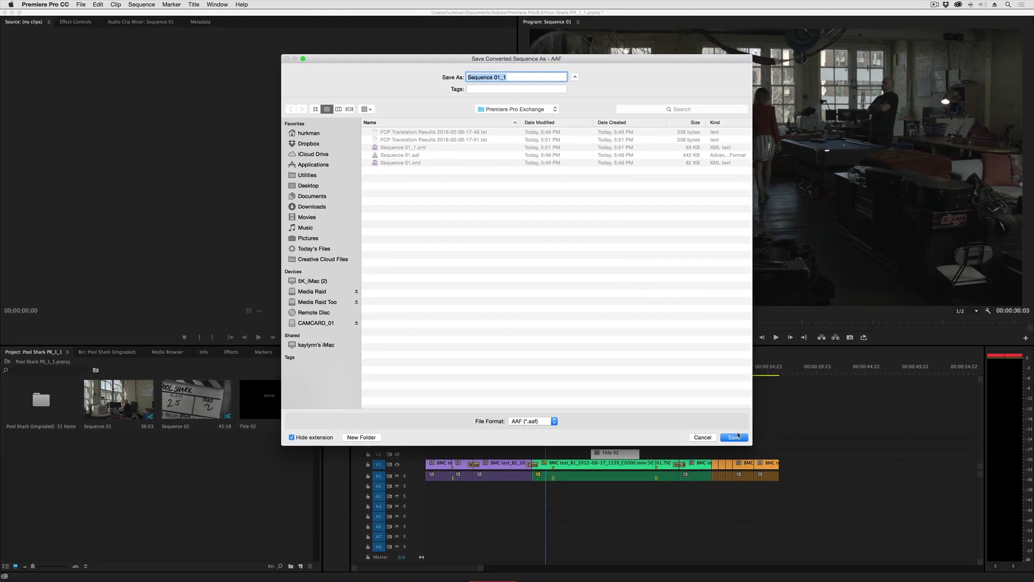
left_click(737, 436)
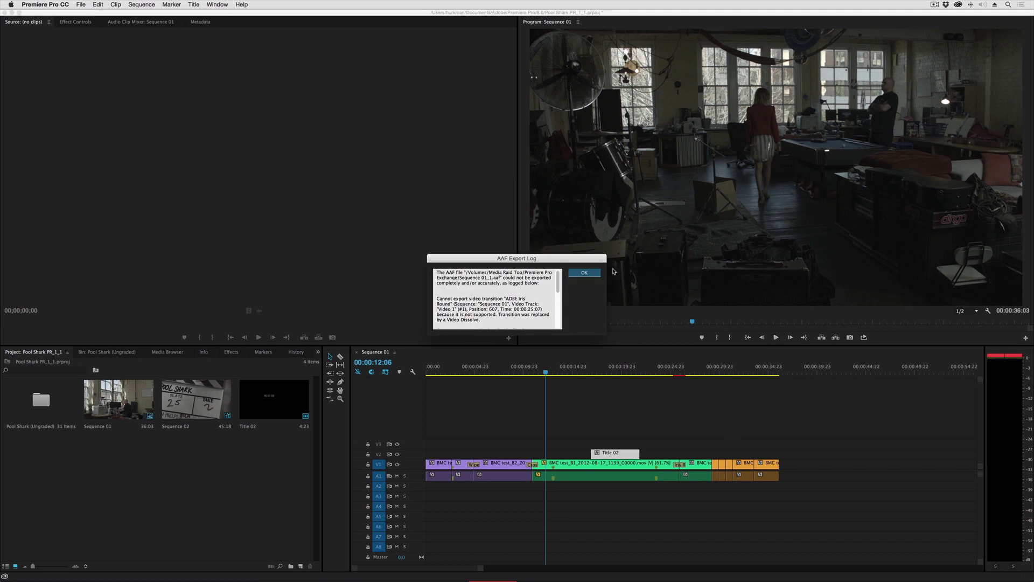
left_click(592, 274)
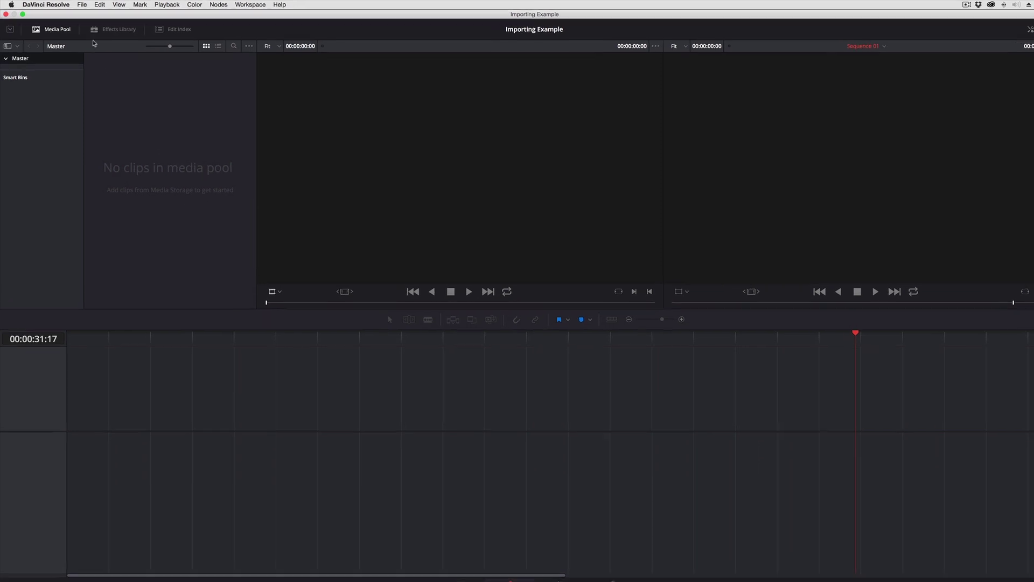
- Open Sequence 01.aaf through Import AAF, EDL, XML to show its Load AAF dialog
left_click(78, 4)
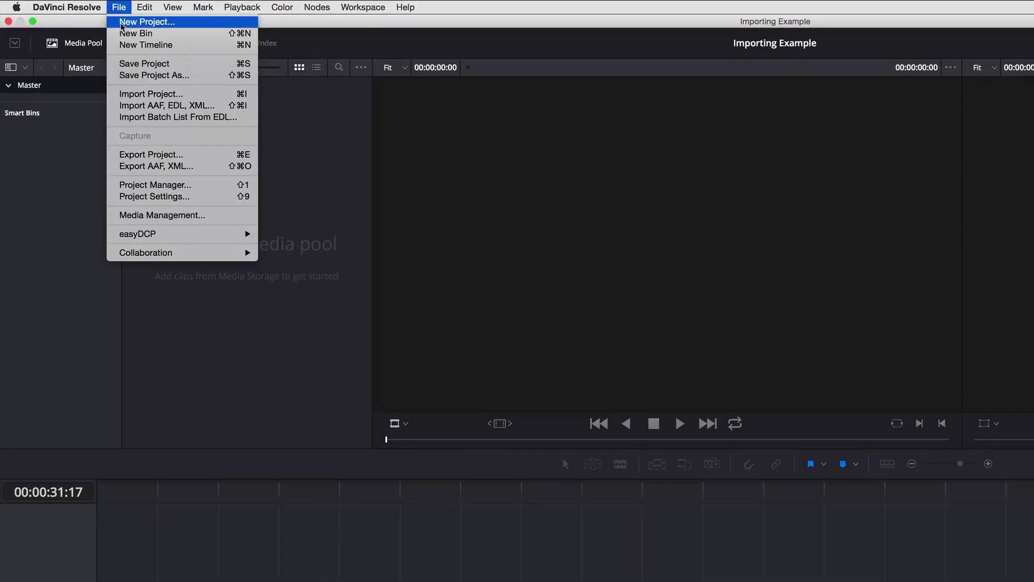
left_click(147, 107)
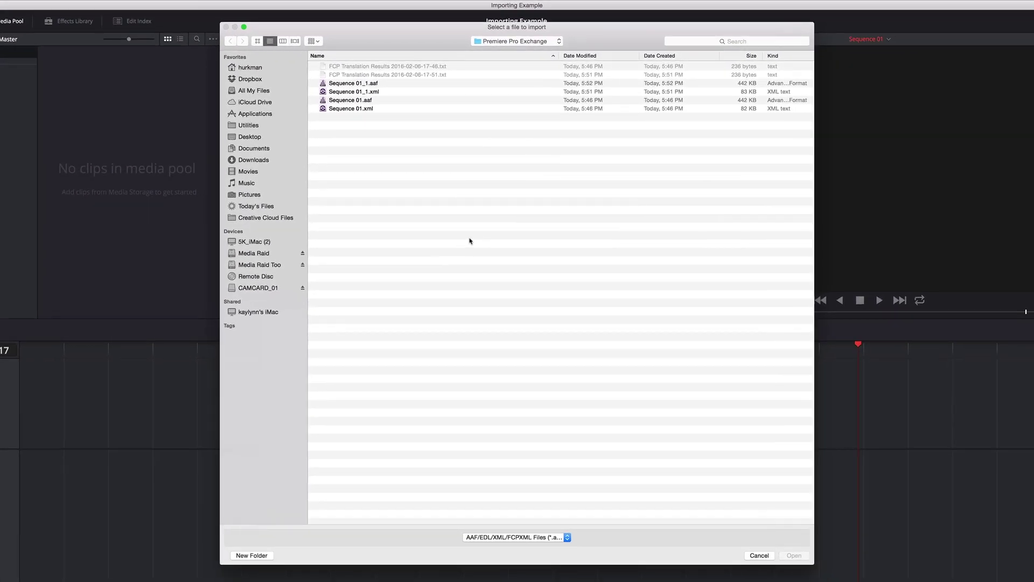
left_click(357, 103)
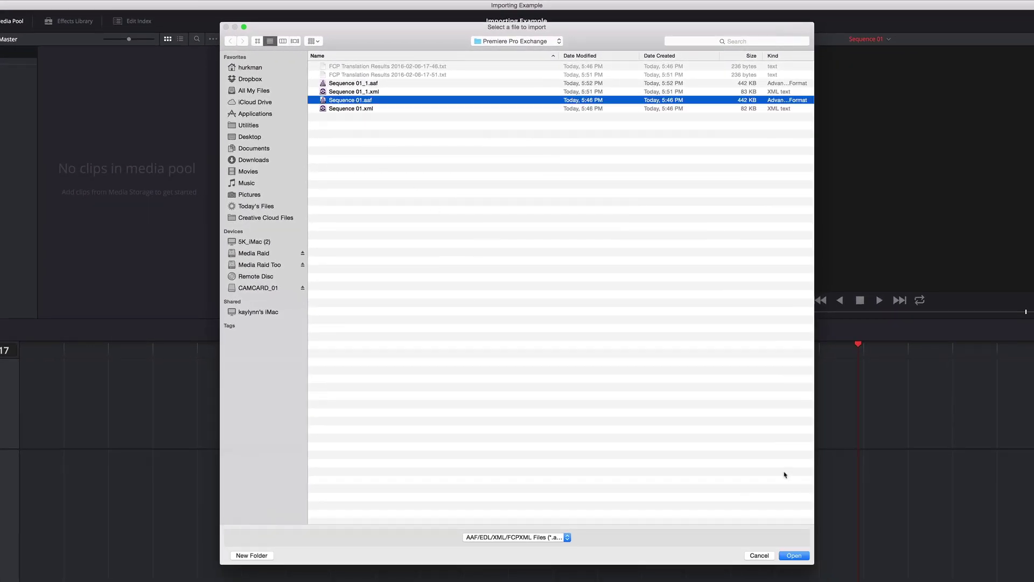
left_click(791, 555)
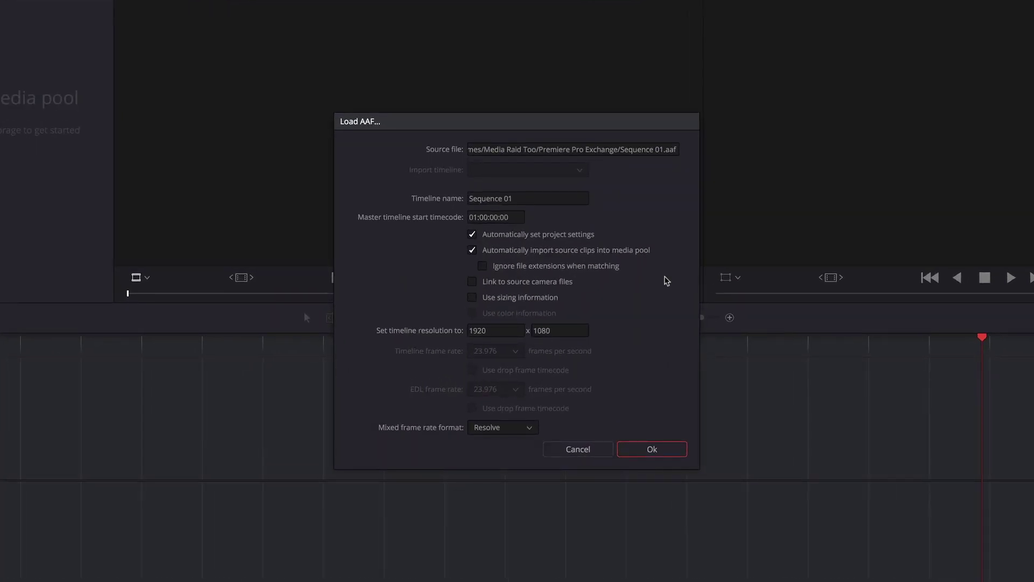
- Accept the Load AAF settings, decline searching for the missing clip, and scroll the import log
left_click(653, 452)
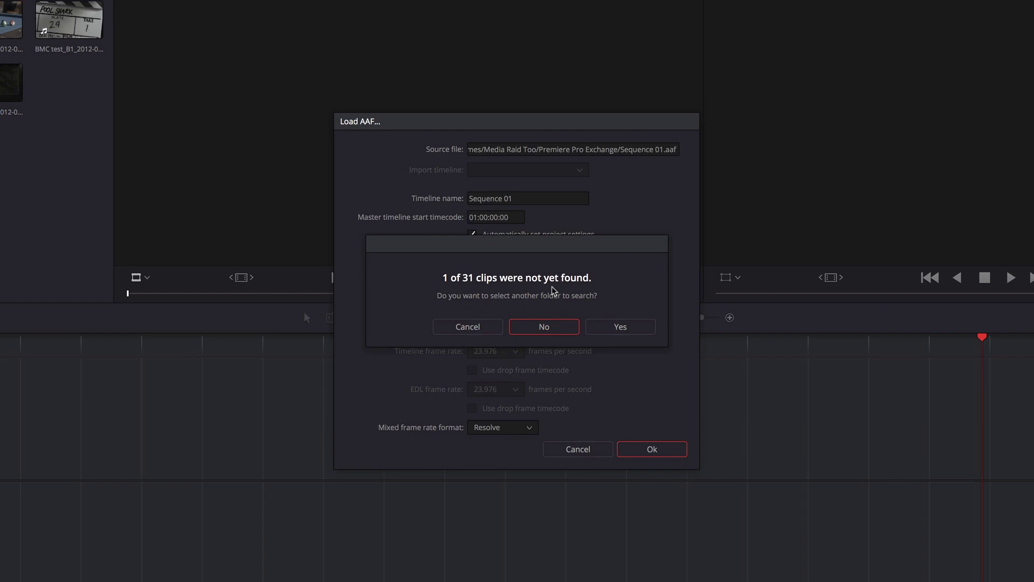
left_click(540, 327)
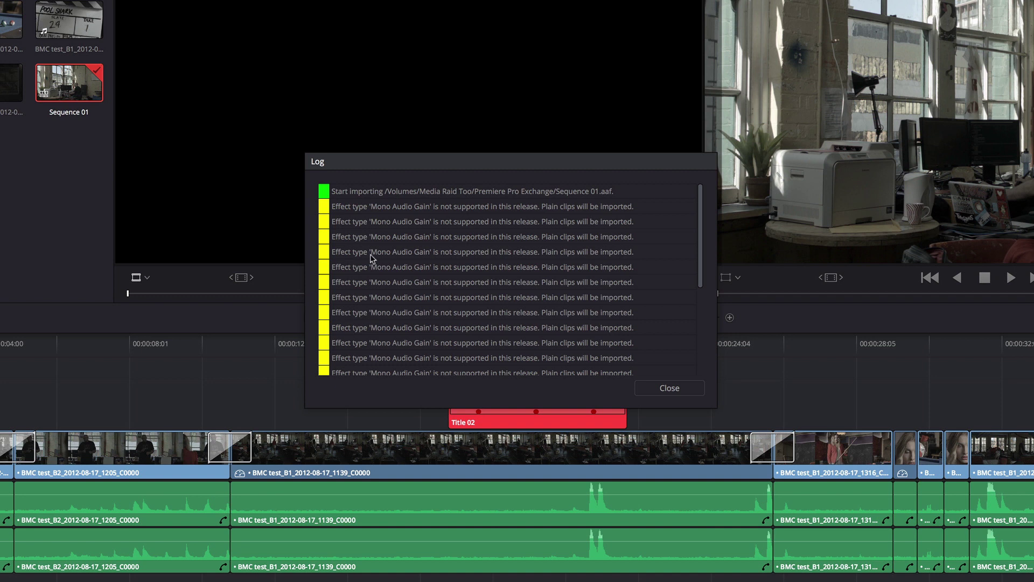
left_click_drag(700, 261, 698, 220)
- Close the import log and scrub to the woman's close-up around 29 seconds
left_click(666, 389)
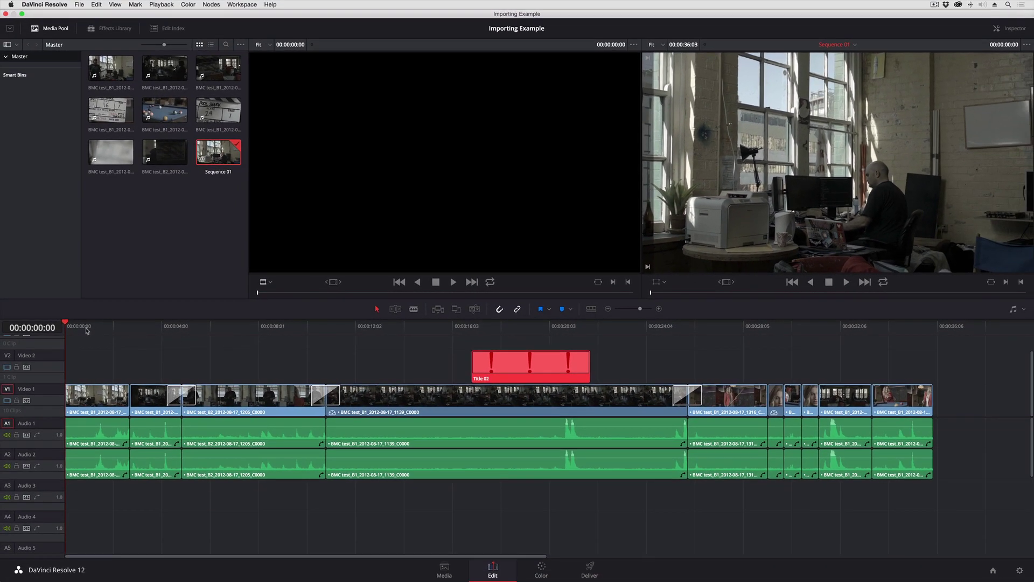
left_click(362, 332)
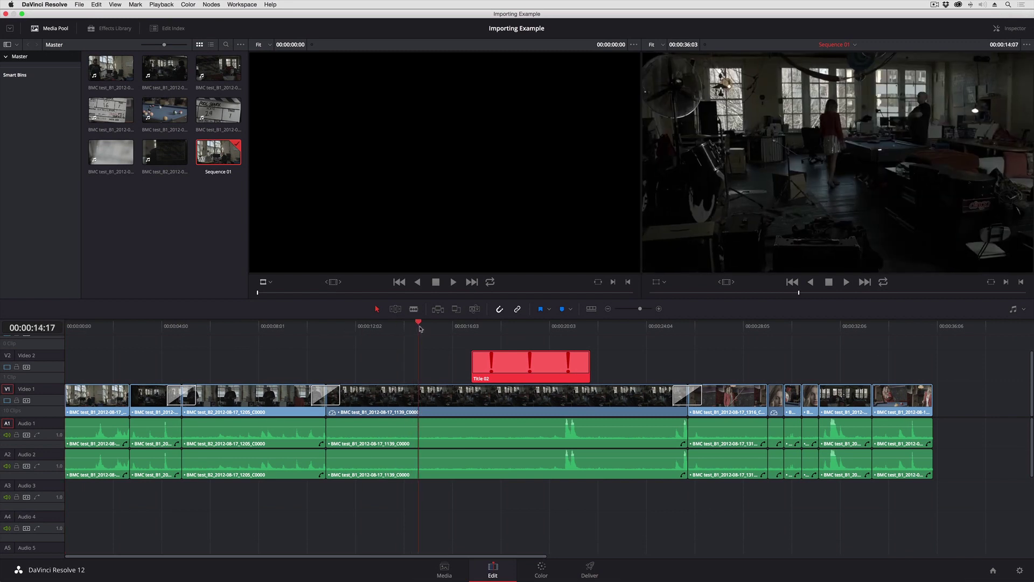
left_click(783, 332)
left_click_drag(783, 332, 774, 330)
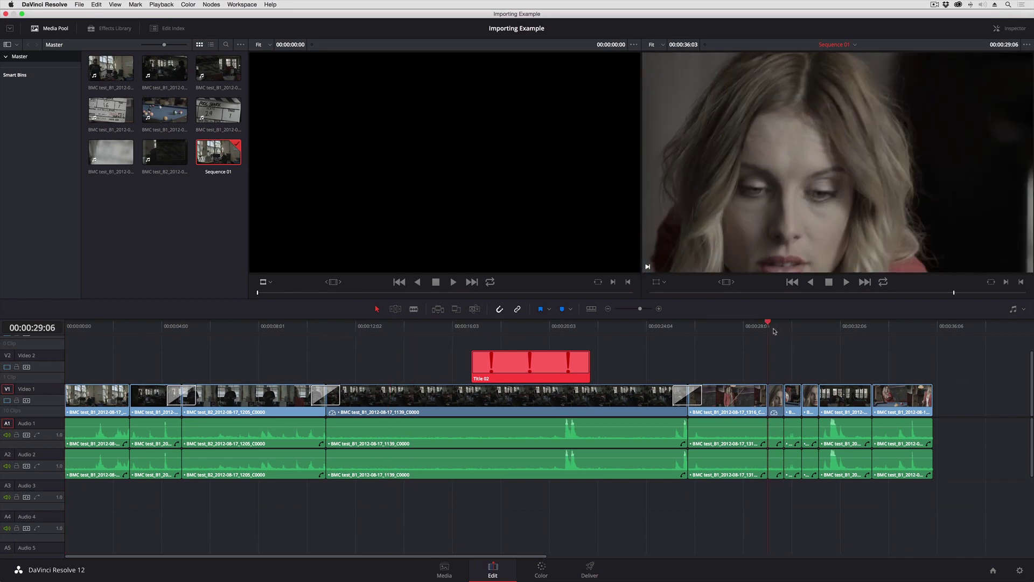
- Play from about 4 seconds, reviewing the dissolve near 10 seconds and the cut near 25 seconds
left_click_drag(175, 331, 170, 331)
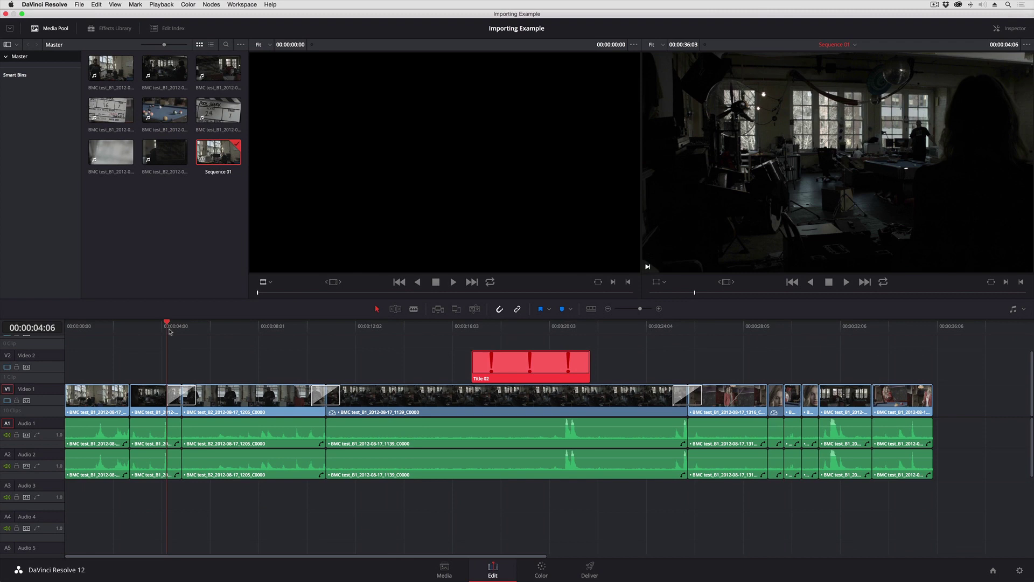
key("space")
key("space")
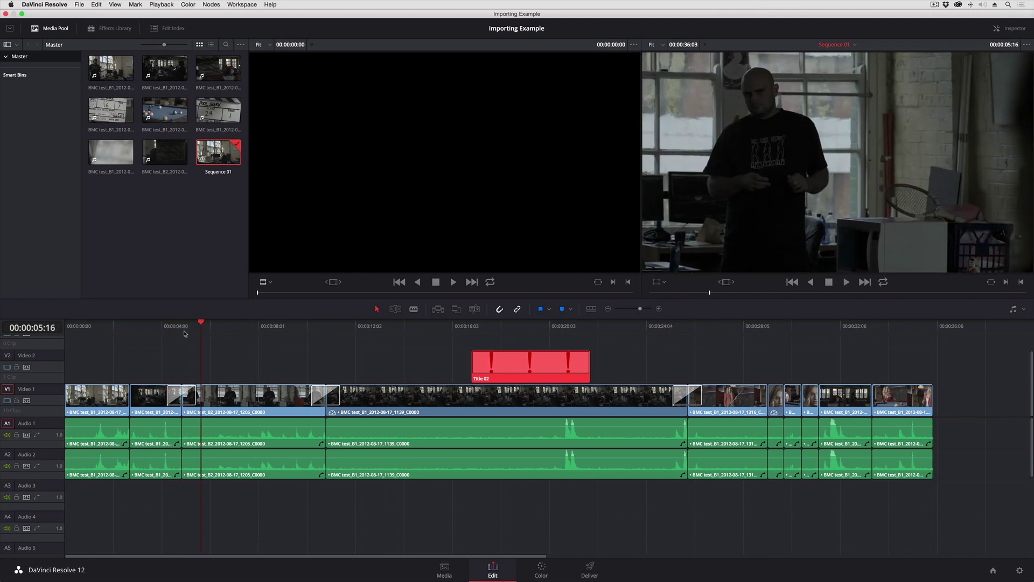
left_click_drag(311, 330, 325, 328)
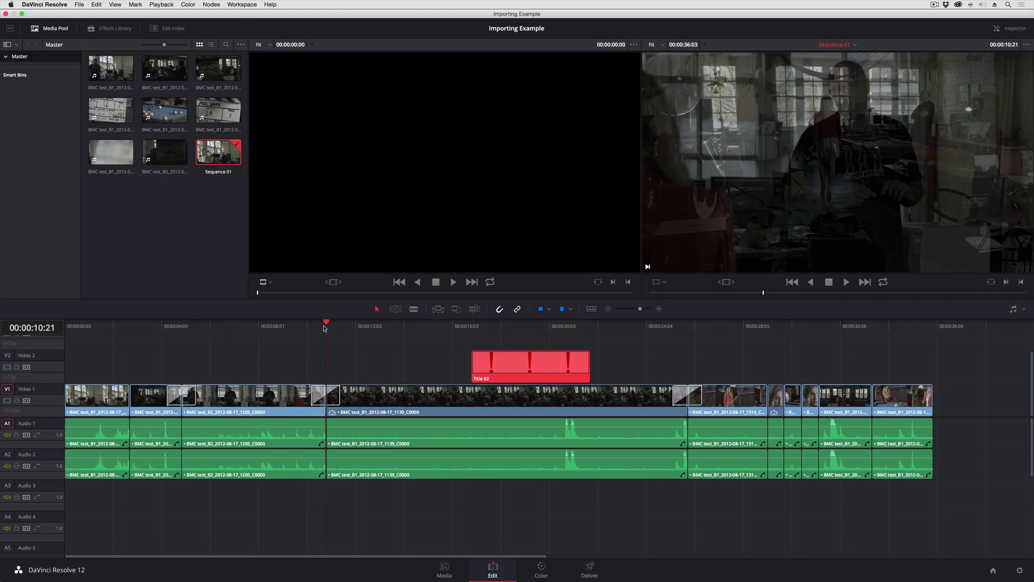
left_click(673, 329)
key("space")
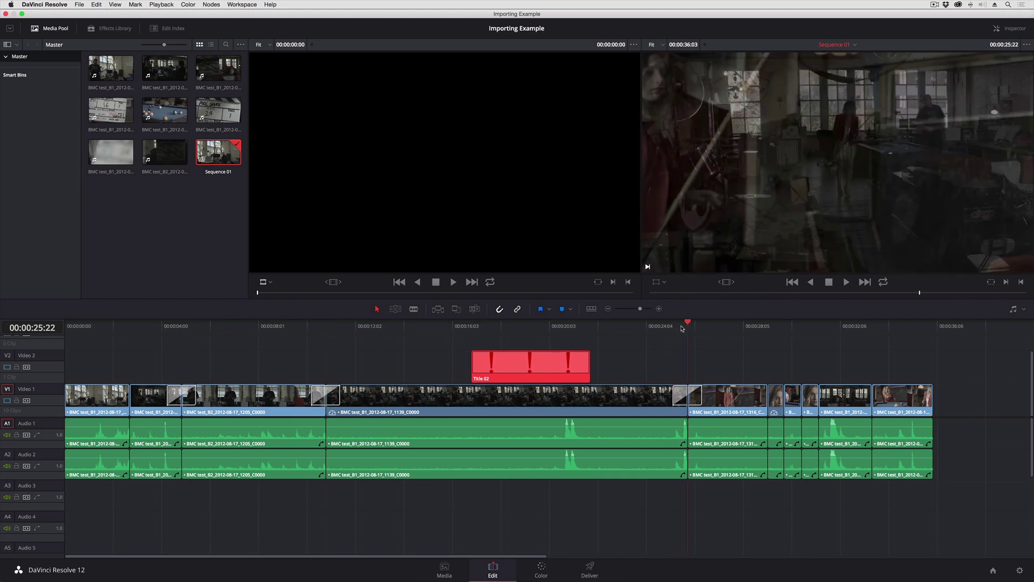
key("j")
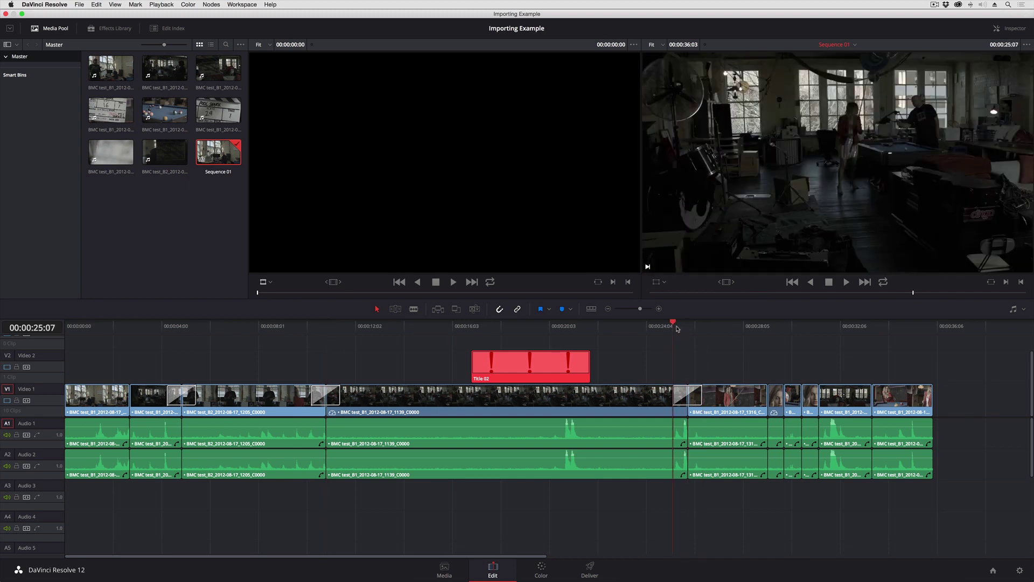
key("l")
key("l")
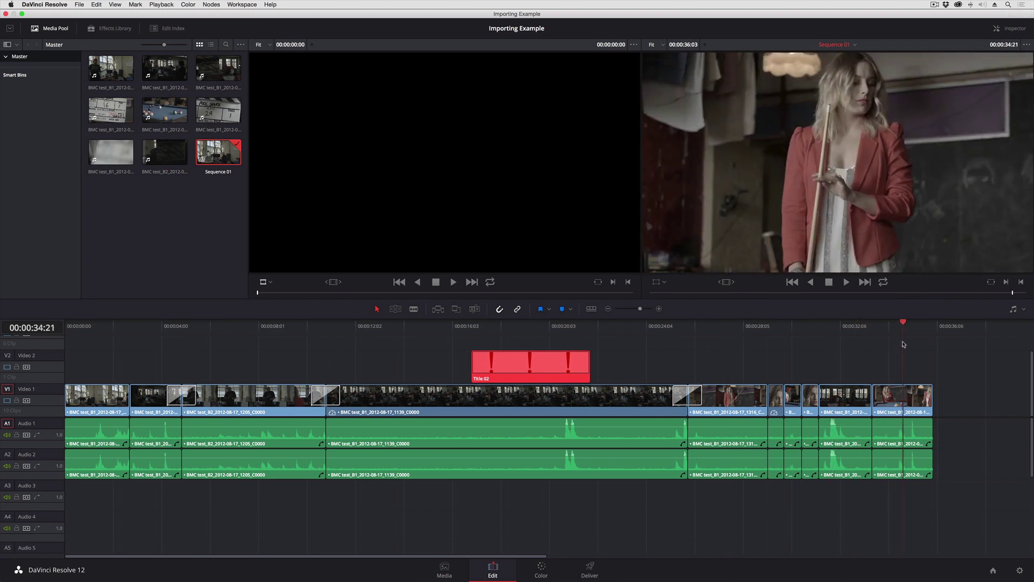
left_click(590, 325)
left_click(398, 353)
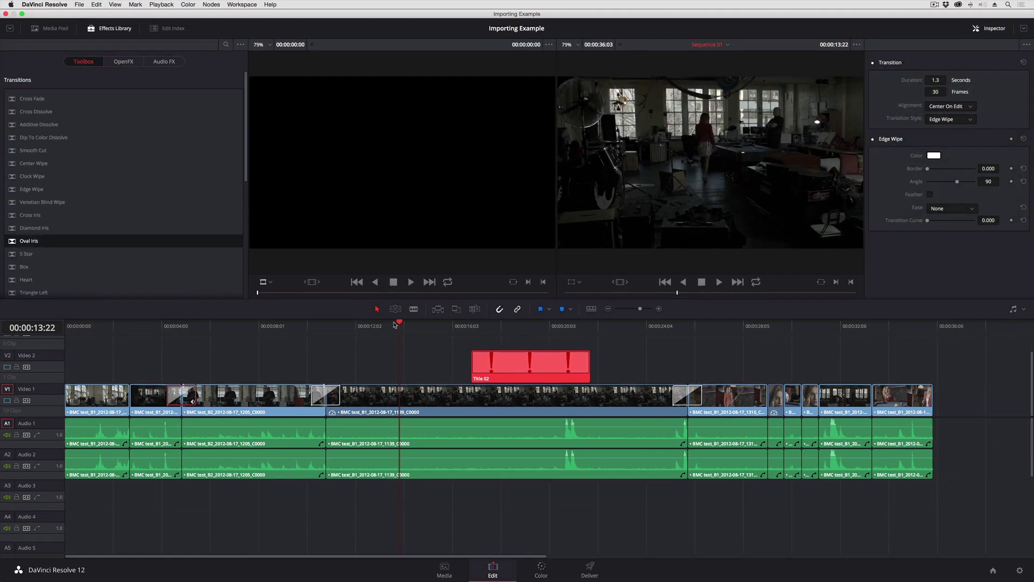
- Undo the Edge Wipe angle change, returning its angle from 90 to 0
key("super+z")
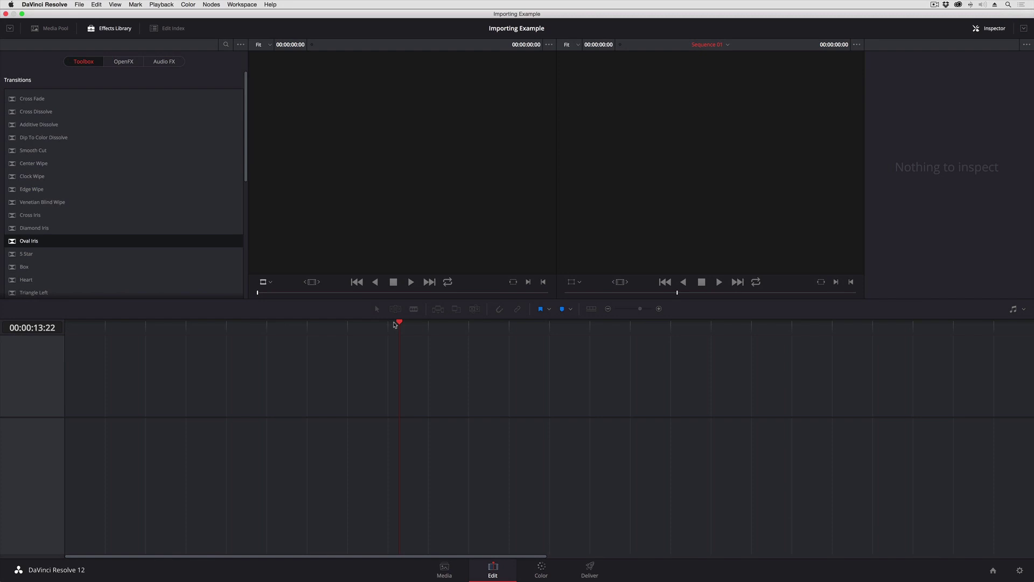
- Show the Media Pool, load Sequence 01.xml with default settings, and skip the missing-clip search
left_click(49, 28)
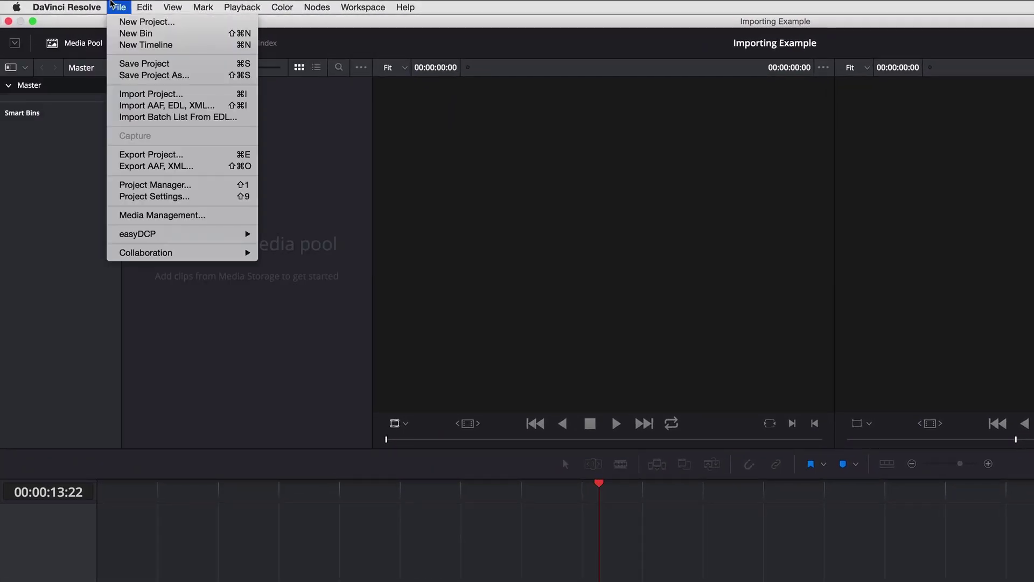
left_click(167, 105)
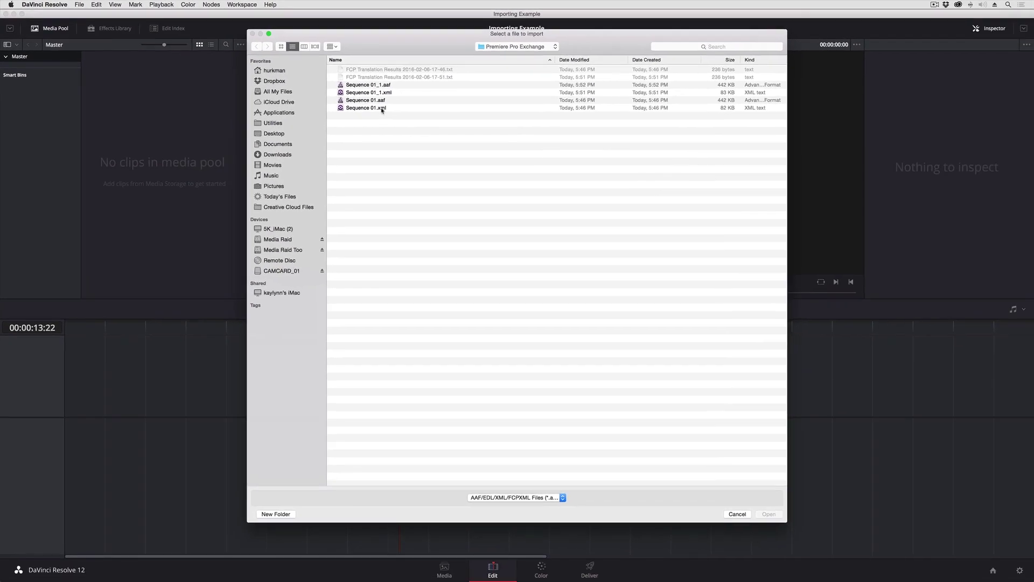
left_click(555, 156)
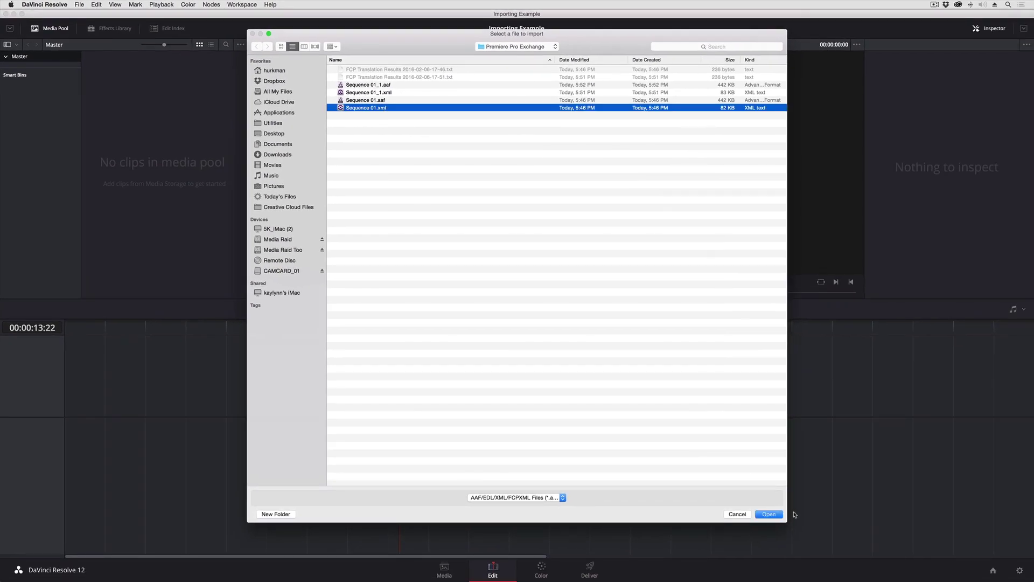
left_click(770, 514)
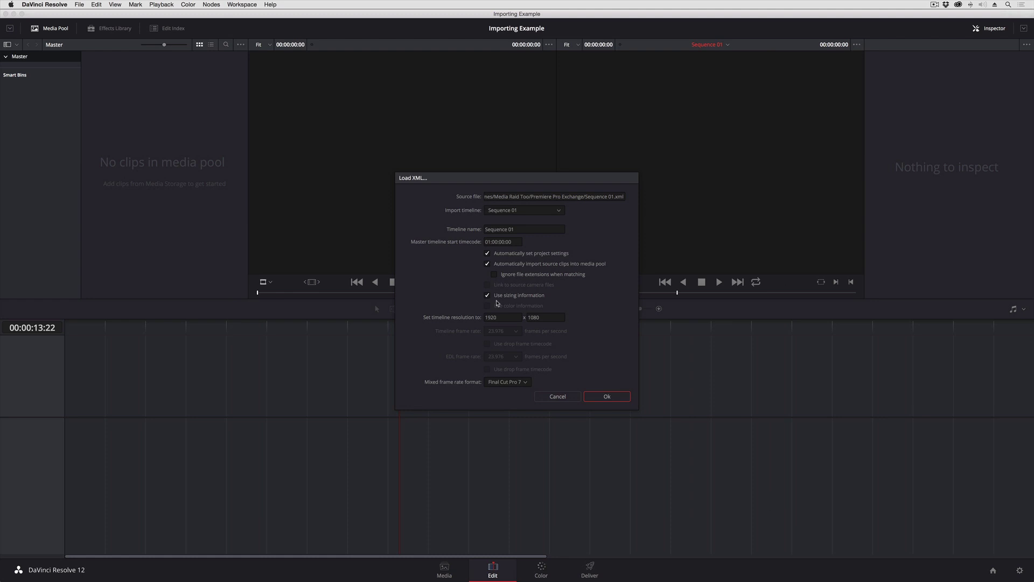
left_click(615, 401)
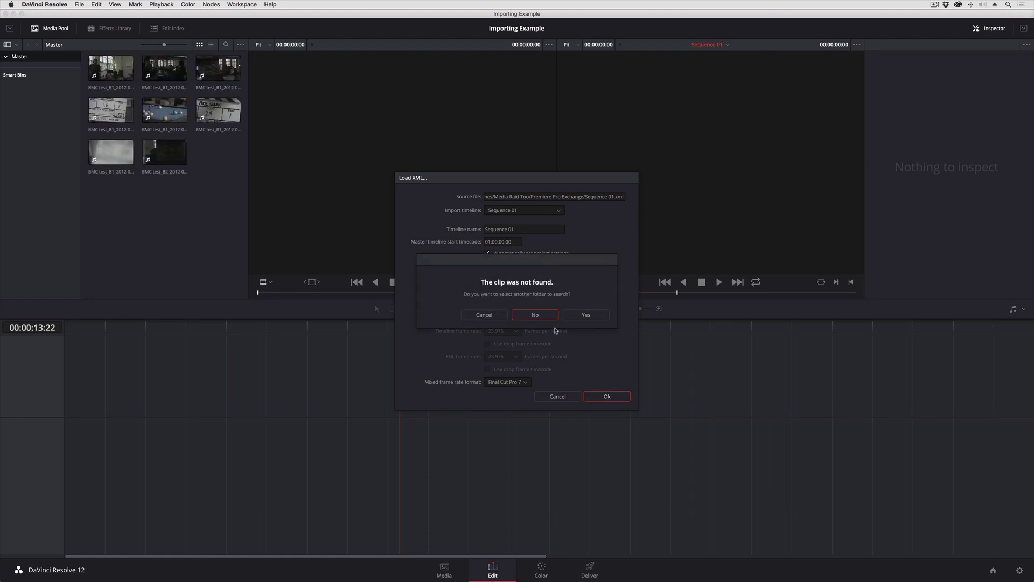
left_click(536, 315)
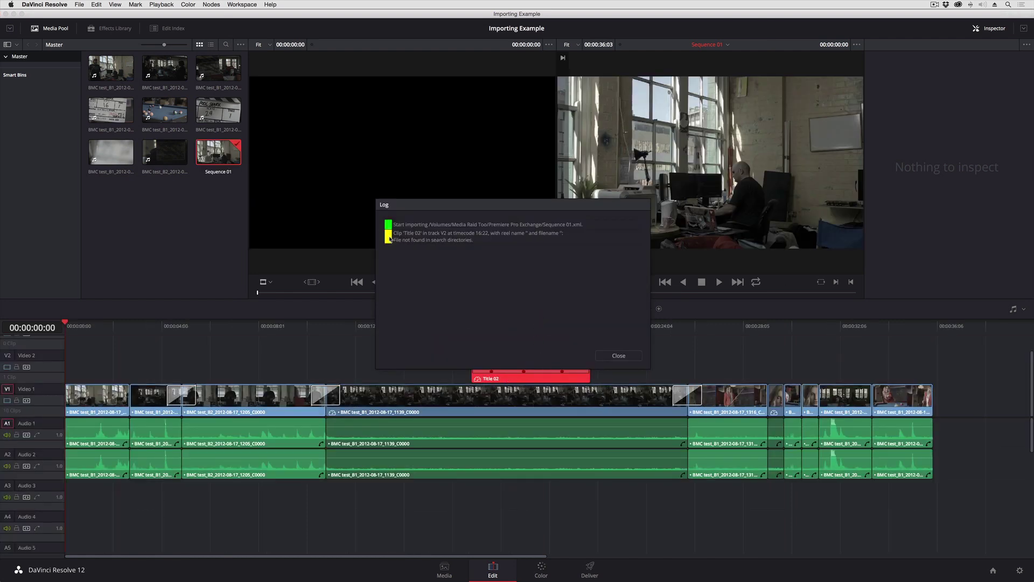
- Close the import log and scrub the playhead from the start through the later clips
left_click(615, 357)
left_click_drag(75, 330, 453, 344)
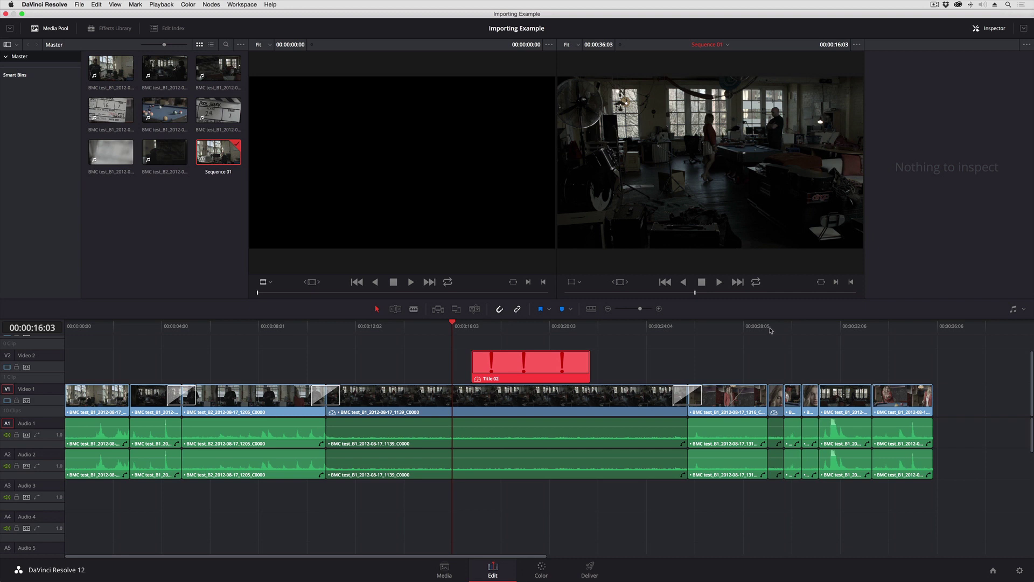
left_click_drag(770, 330, 397, 351)
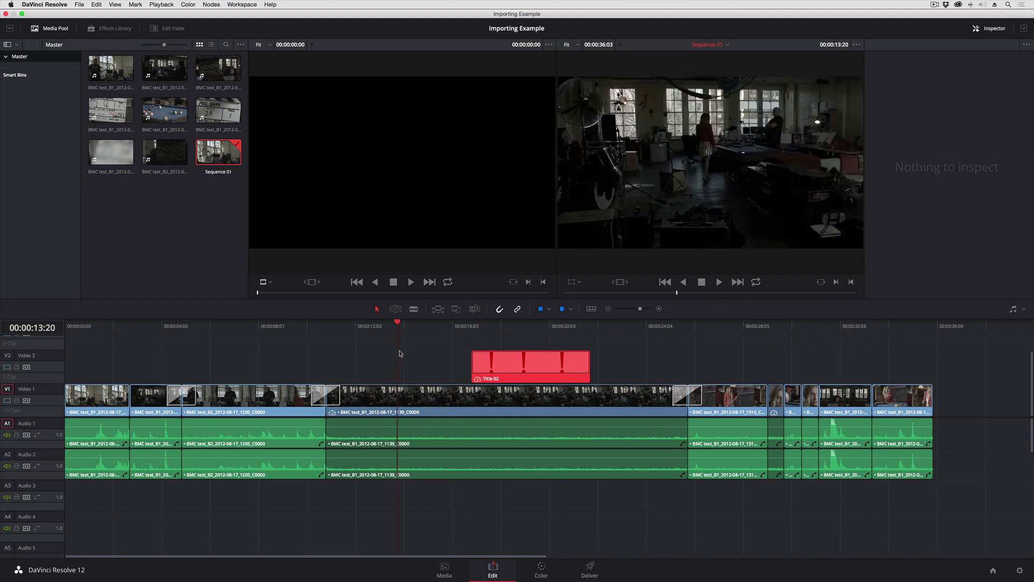
- On the Color page, select clips 02–11 and push their Gain wheel toward blue
left_click(541, 574)
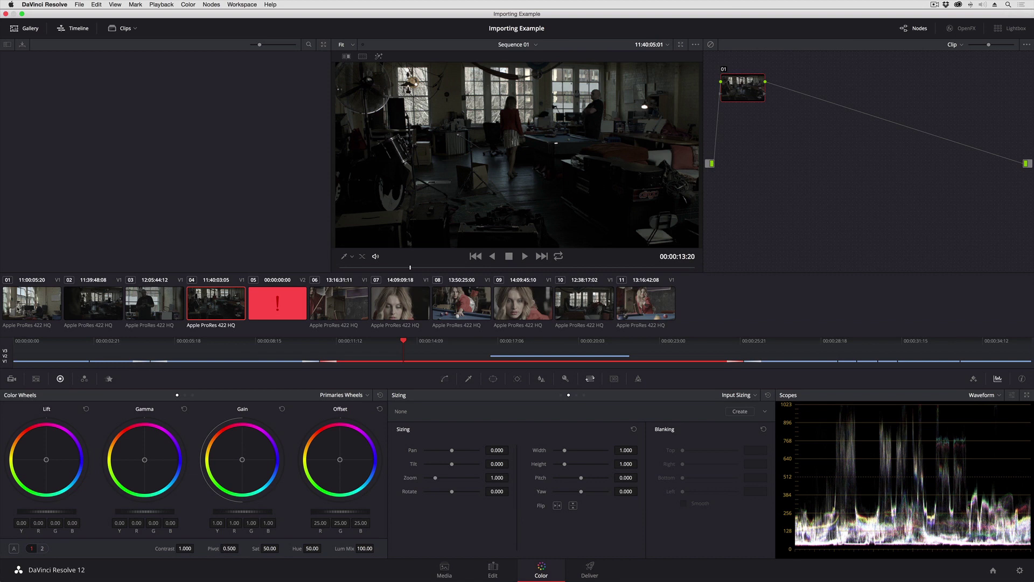
key("Home")
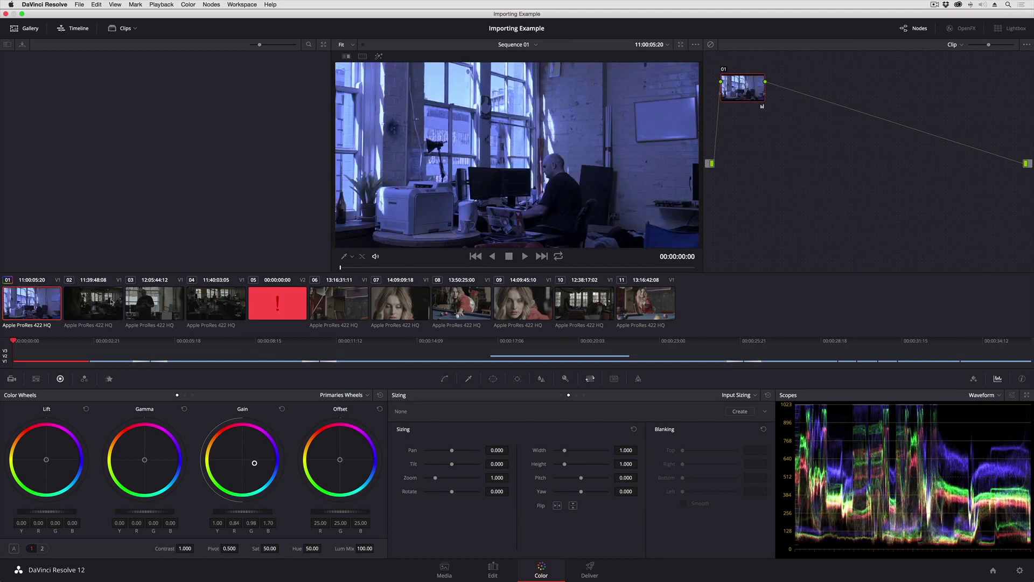
left_click(111, 301)
left_click(653, 303, "shift")
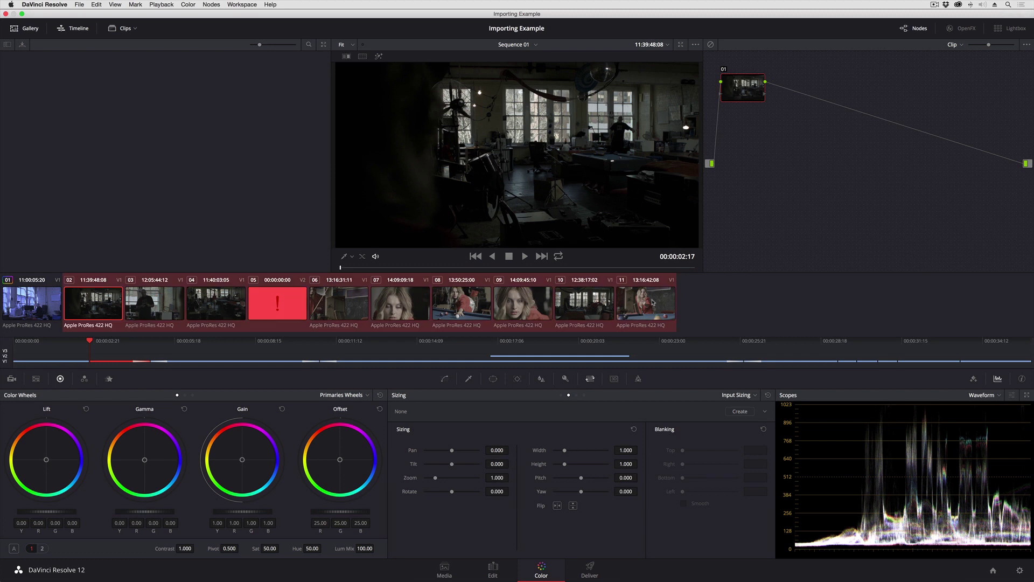
left_click_drag(241, 460, 254, 463)
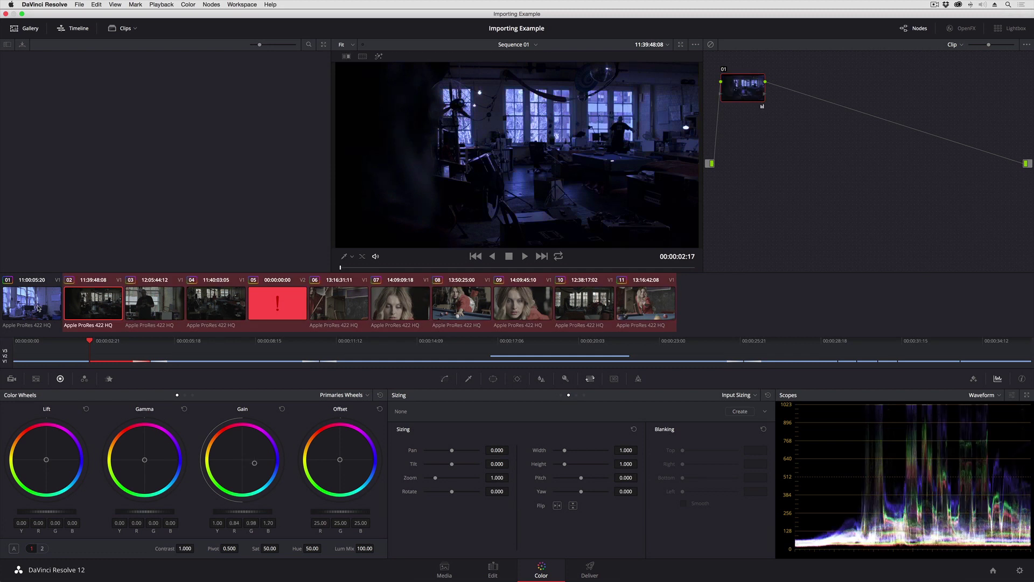
- On the Deliver page, apply the Final Cut Pro XML Round-Trip render preset
left_click(587, 571)
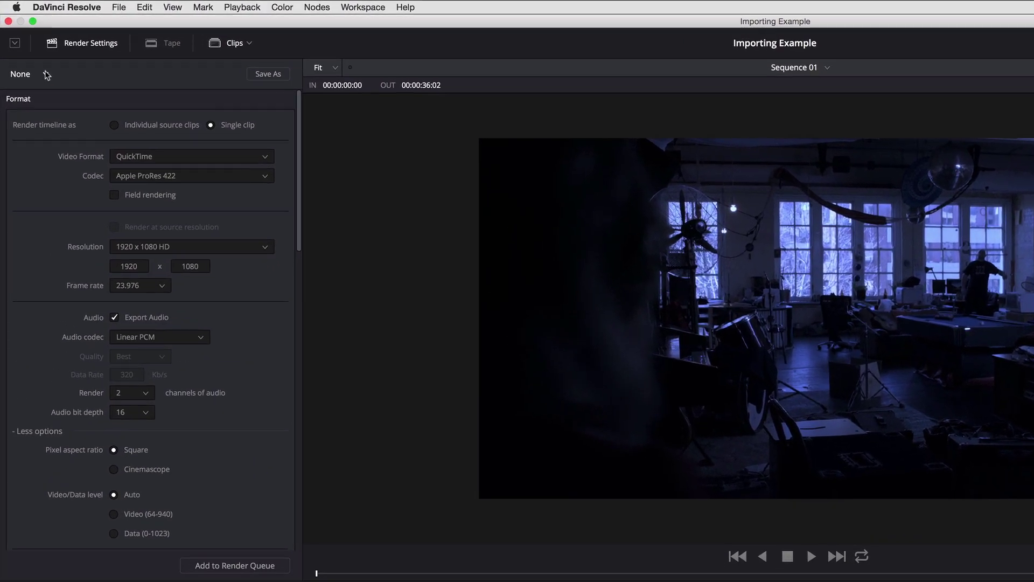
left_click(31, 49)
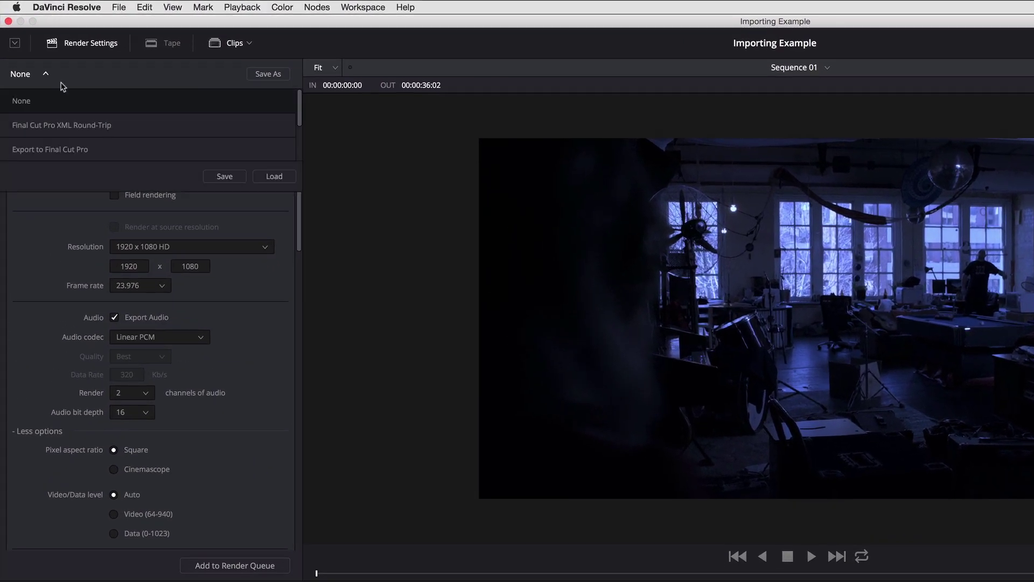
left_click(64, 126)
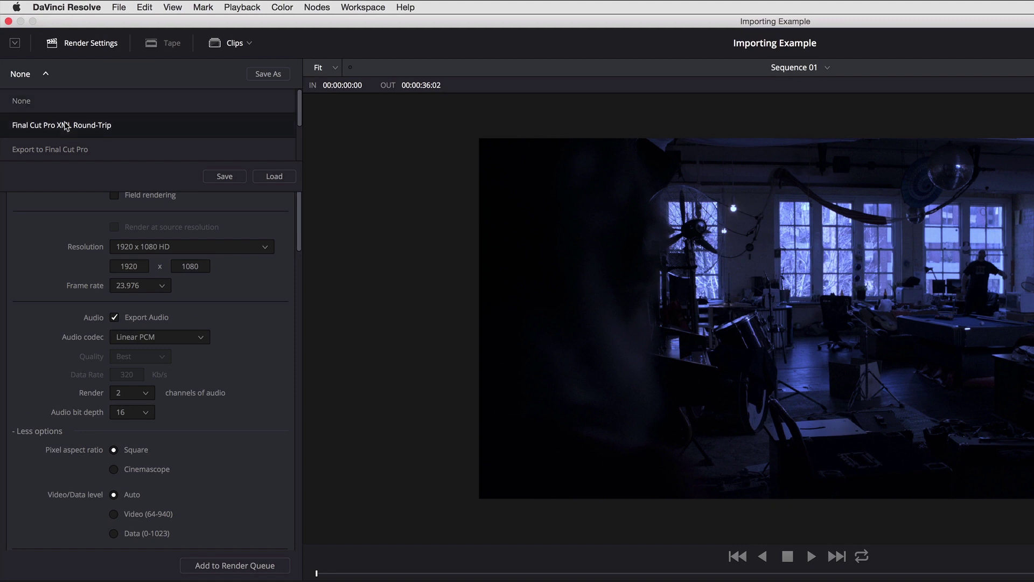
- Load the Final Cut Pro XML Round-Trip preset, rendering individual source clips as QuickTime ProRes 422
left_click(274, 177)
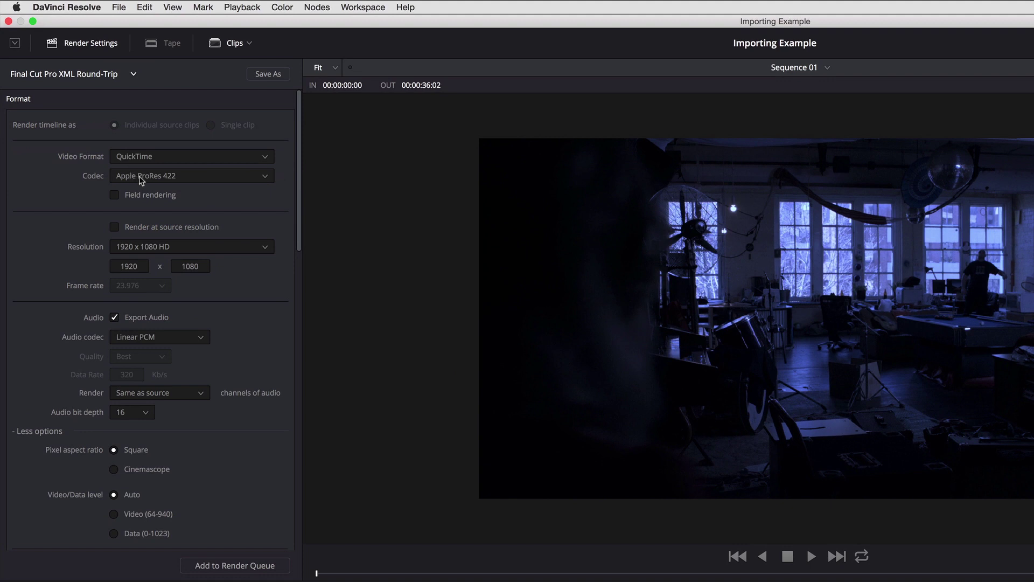
left_click(21, 434)
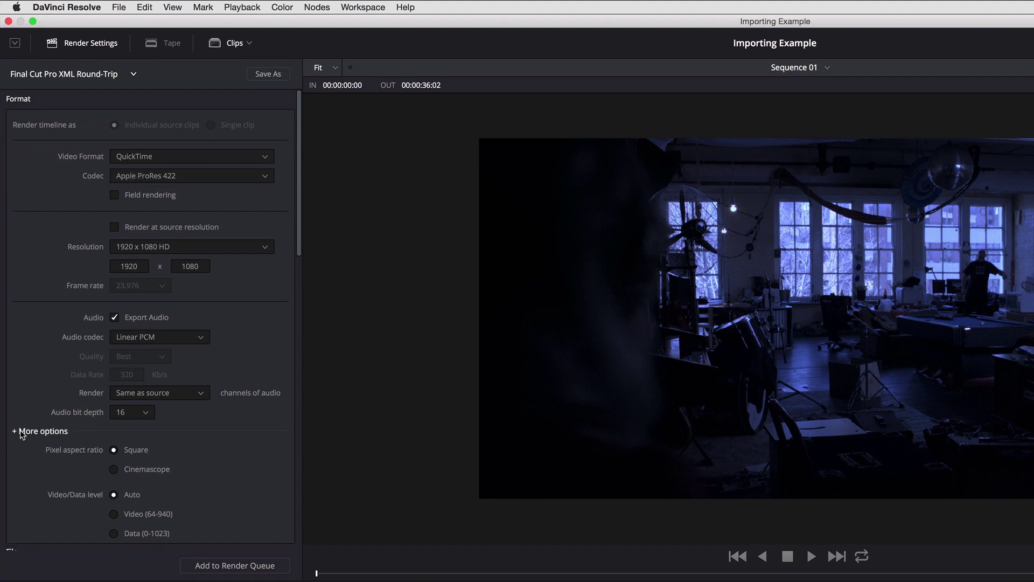
scroll(24, 488, "down", 5)
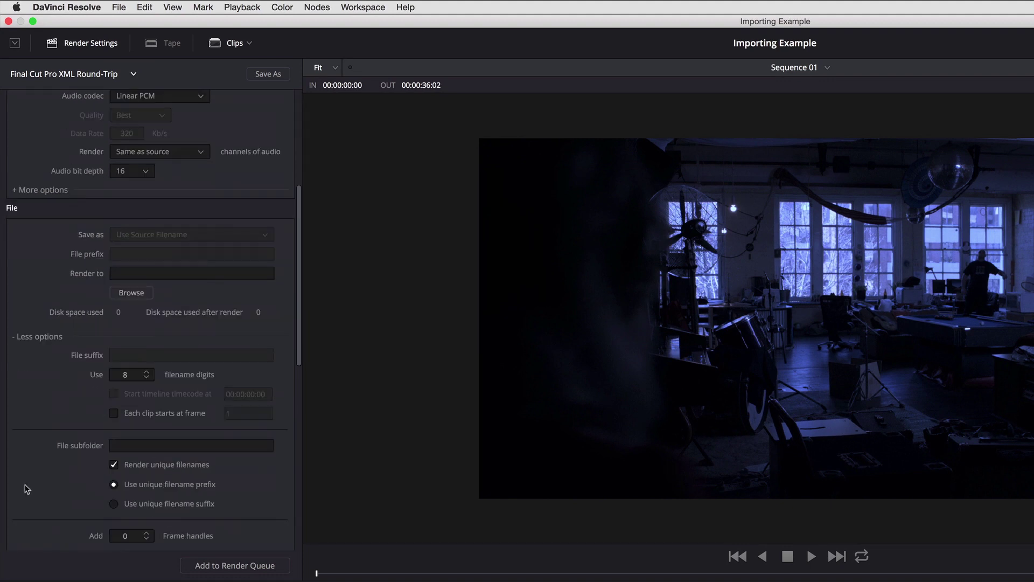
left_click(36, 338)
scroll(226, 478, "up", 4)
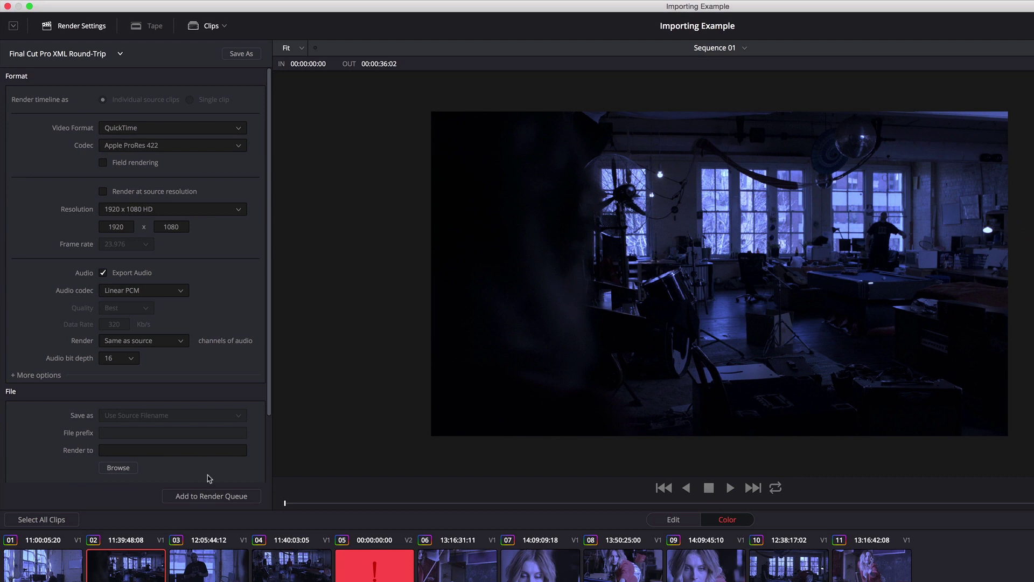
- Add Importing Example – Sequence 01 to the render queue as Job 1, saving to /Volumes/Media Raid
left_click(209, 497)
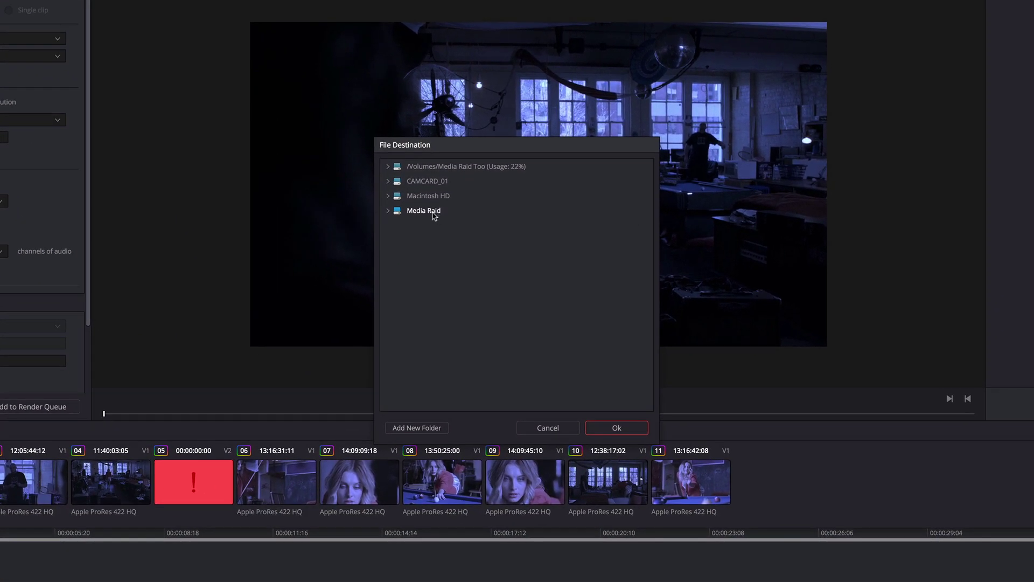
left_click(460, 226)
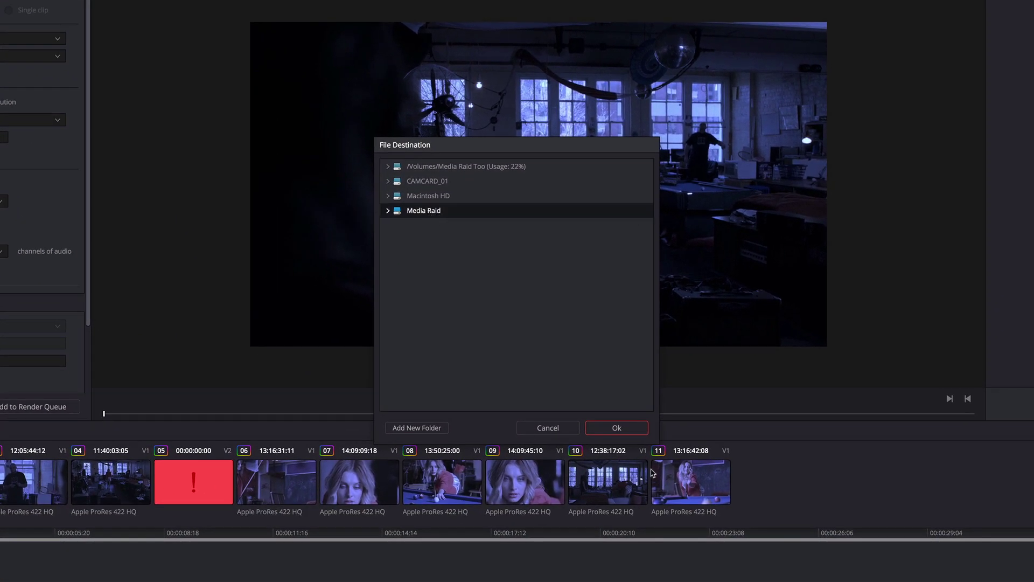
left_click(617, 428)
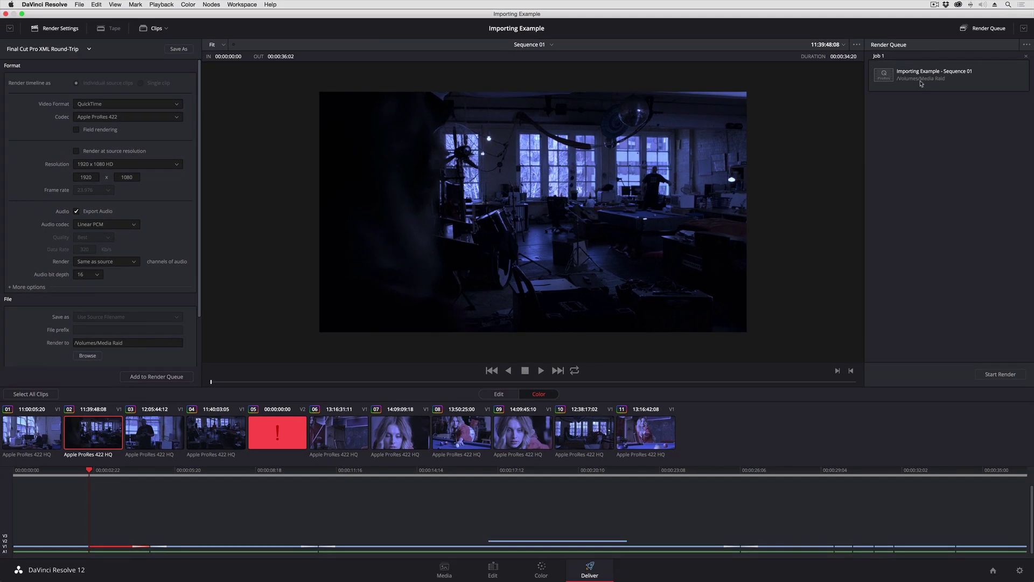
left_click(921, 83)
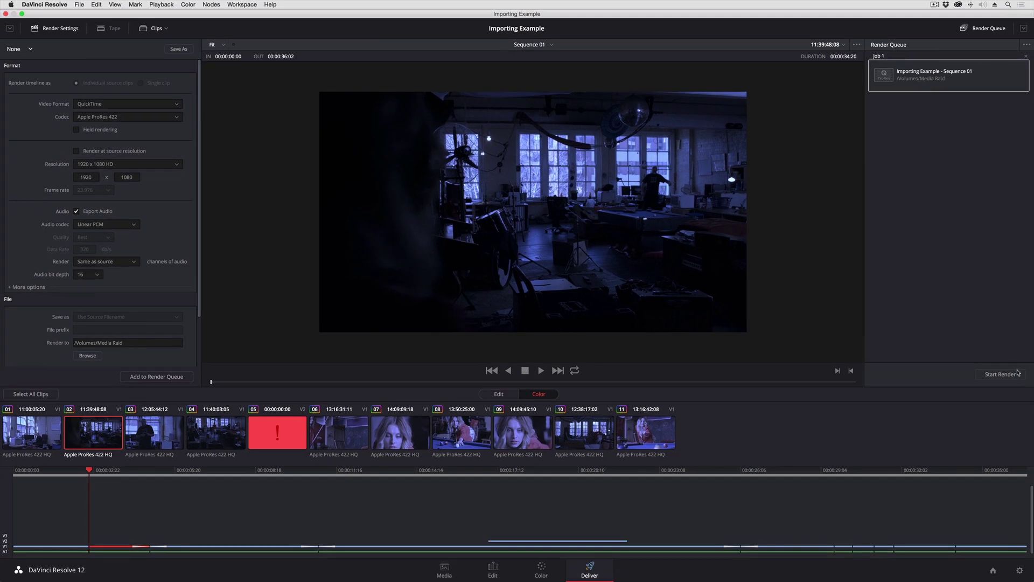